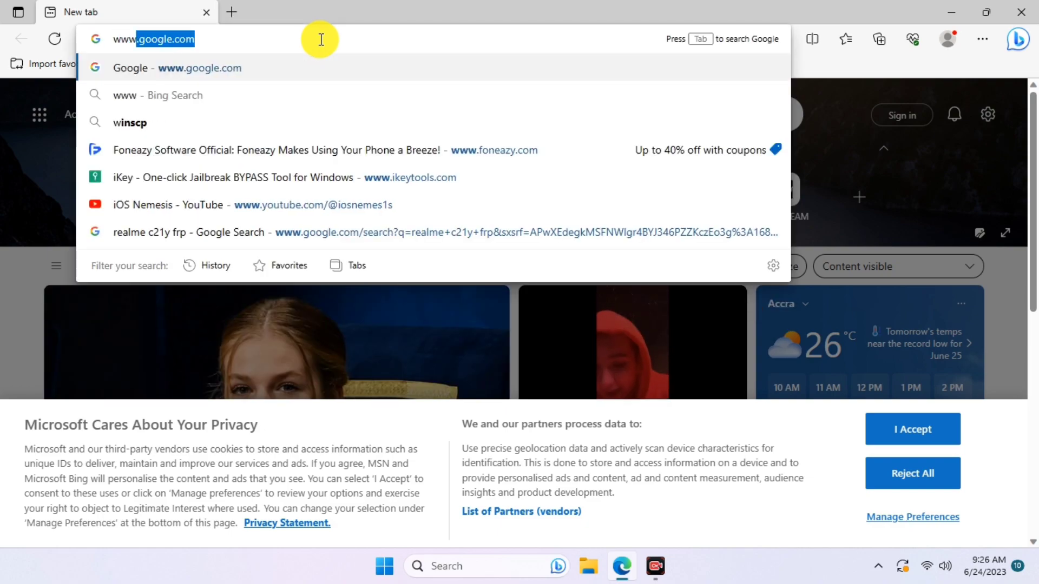
type("fab.com")
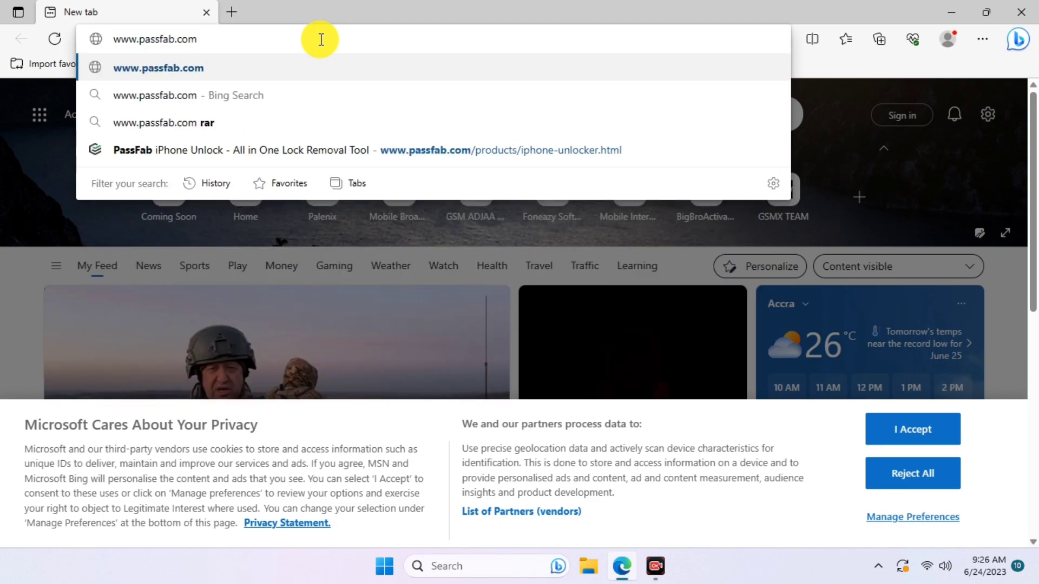
key("Return")
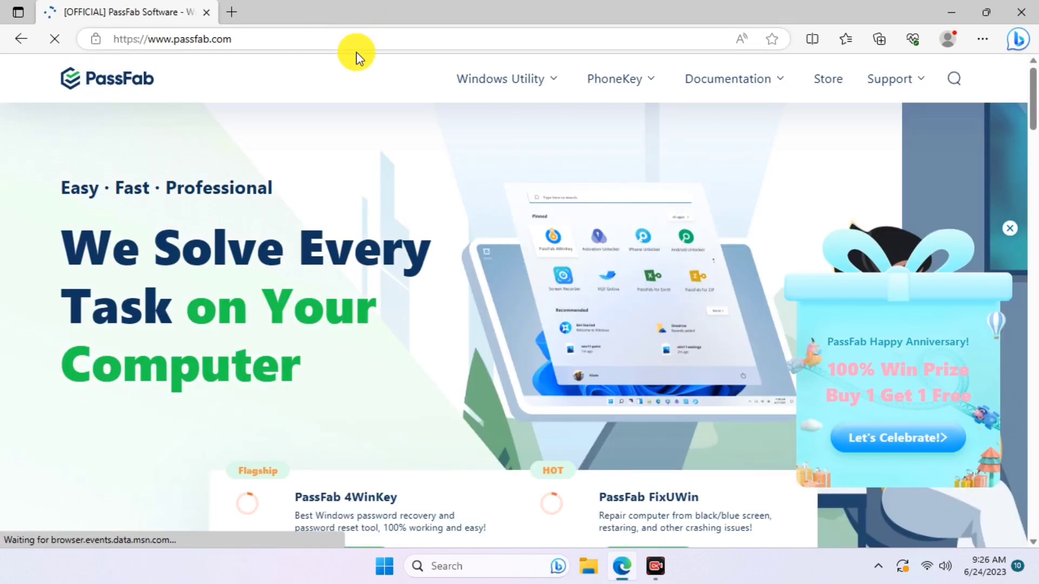
scroll(533, 207, "down", 3)
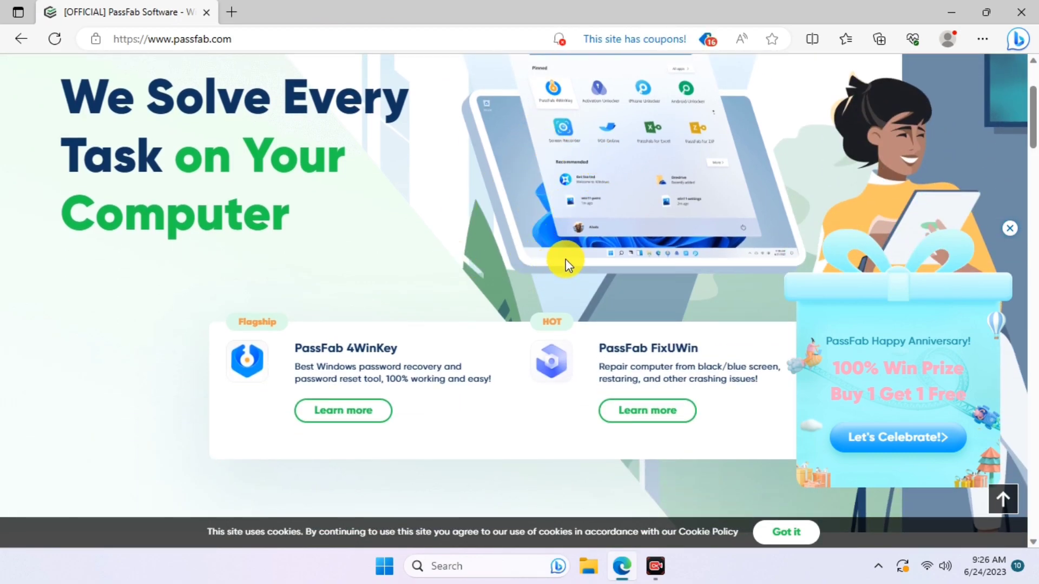
left_click(1009, 228)
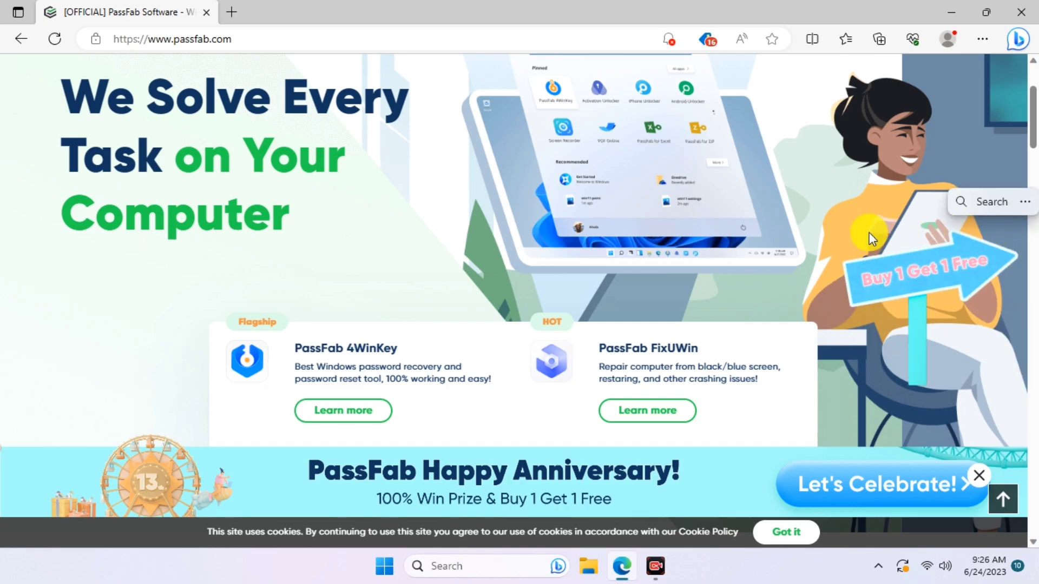
scroll(707, 250, "down", 6)
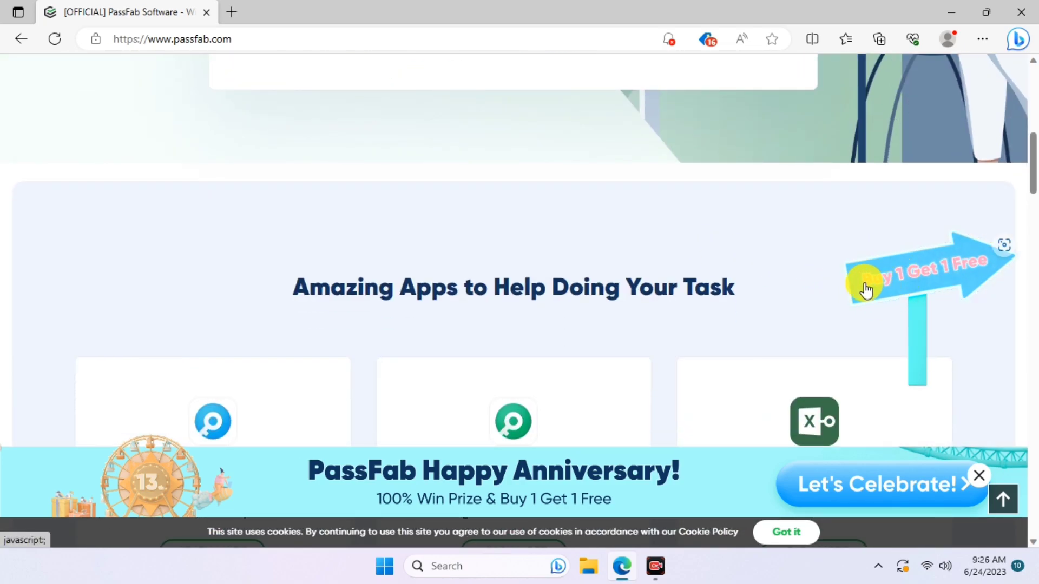
scroll(730, 297, "down", 2)
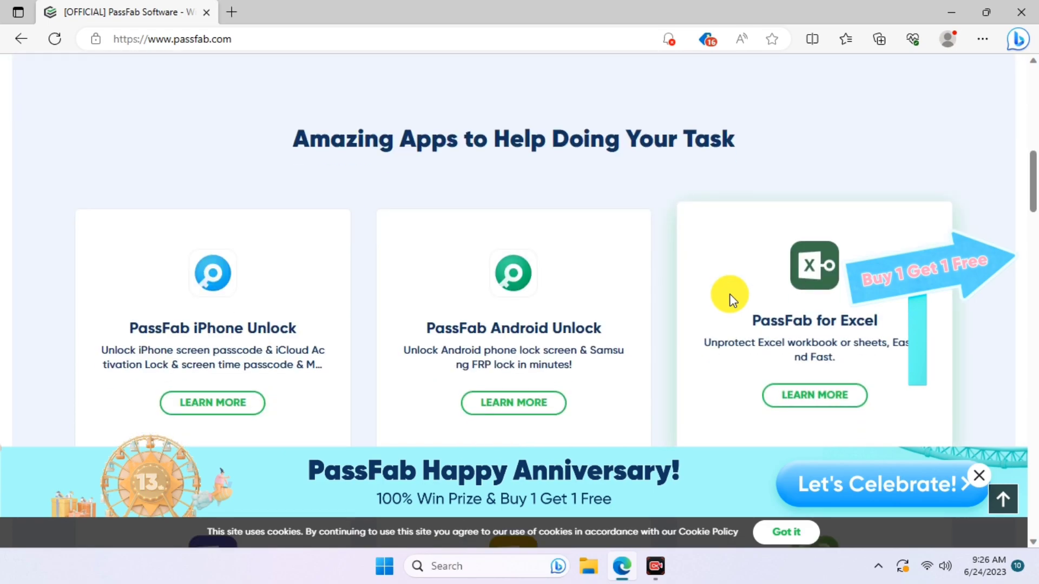
scroll(729, 297, "down", 1)
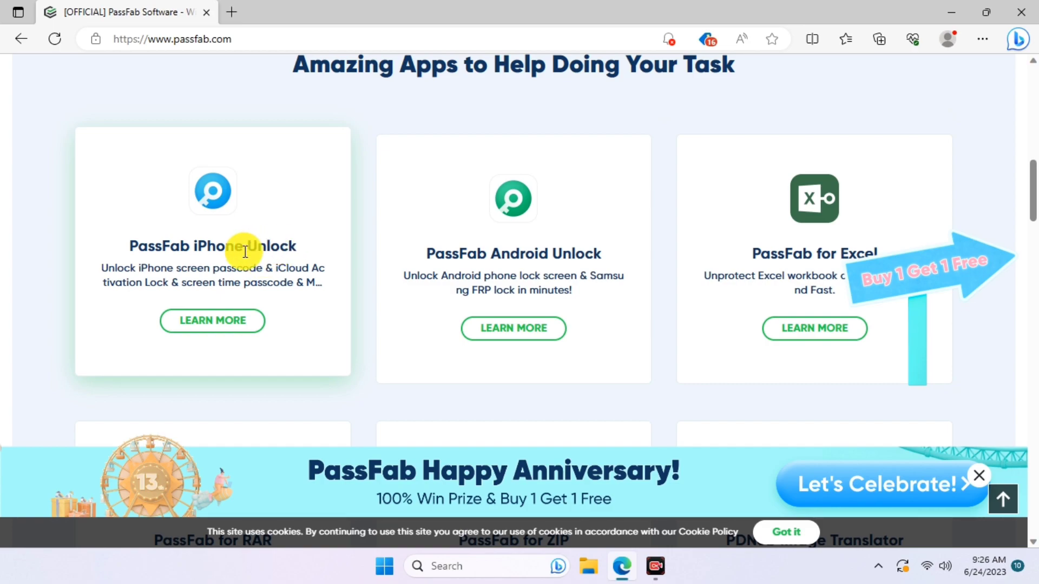
scroll(635, 167, "up", 10)
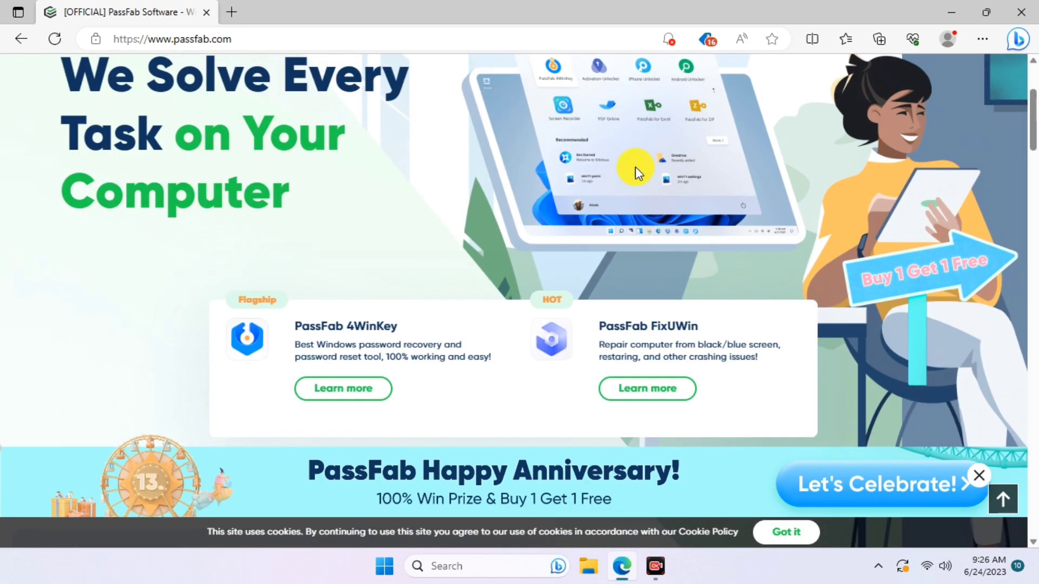
Open the PassFab iPhone Unlock page from the PhoneKey menu and leave the free trial on Windows
mouse_move(649, 95)
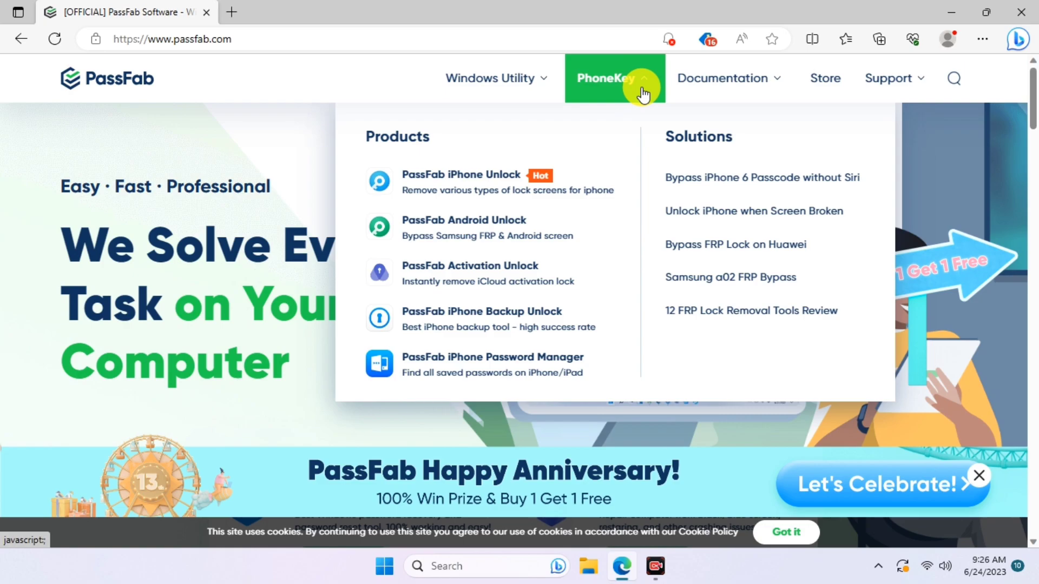
left_click(481, 183)
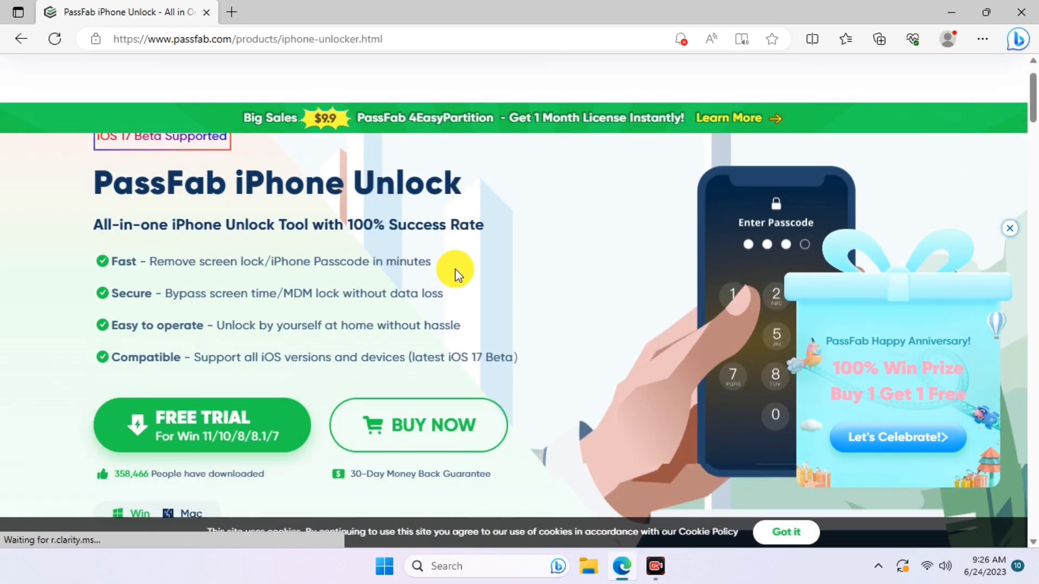
scroll(455, 268, "down", 3)
scroll(558, 268, "up", 3)
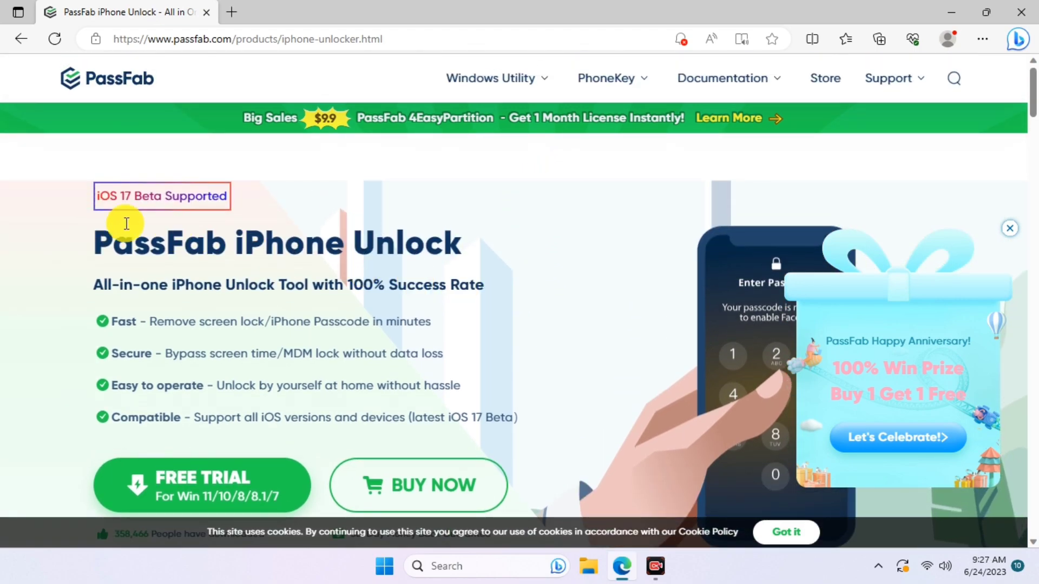
left_click_drag(76, 191, 280, 201)
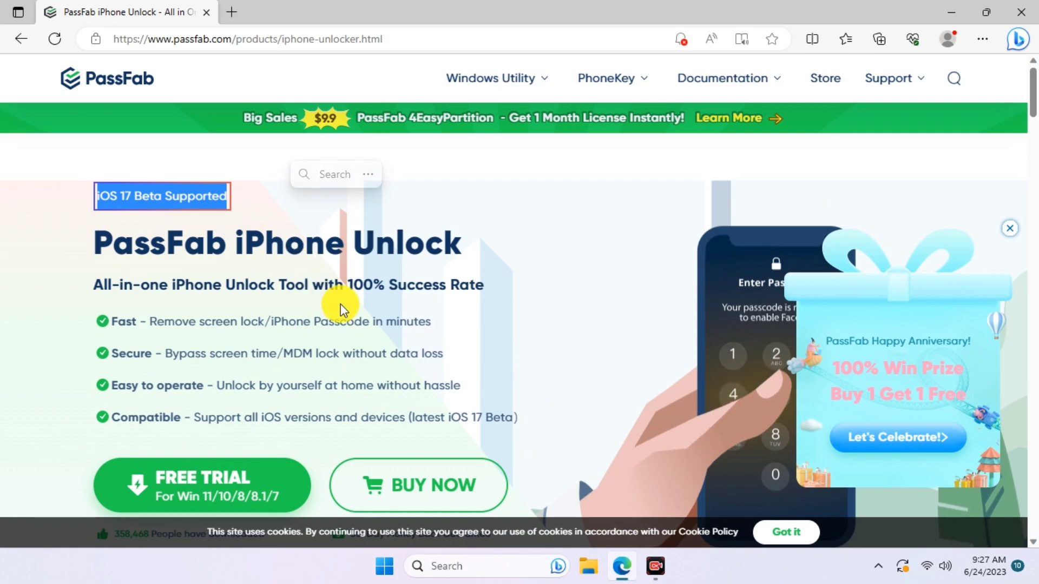
scroll(340, 300, "down", 2)
scroll(339, 300, "down", 4)
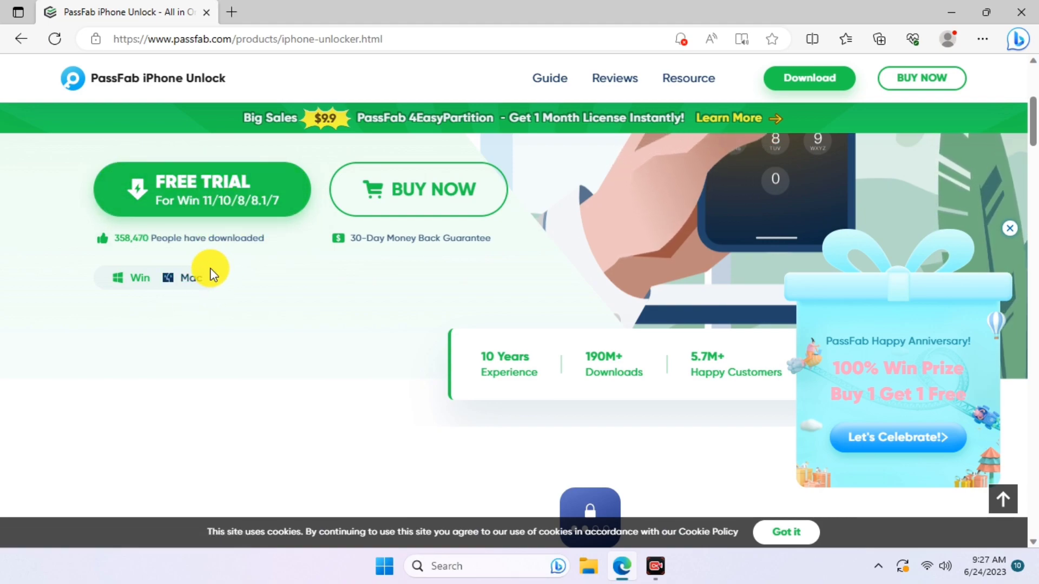
double_click(196, 278)
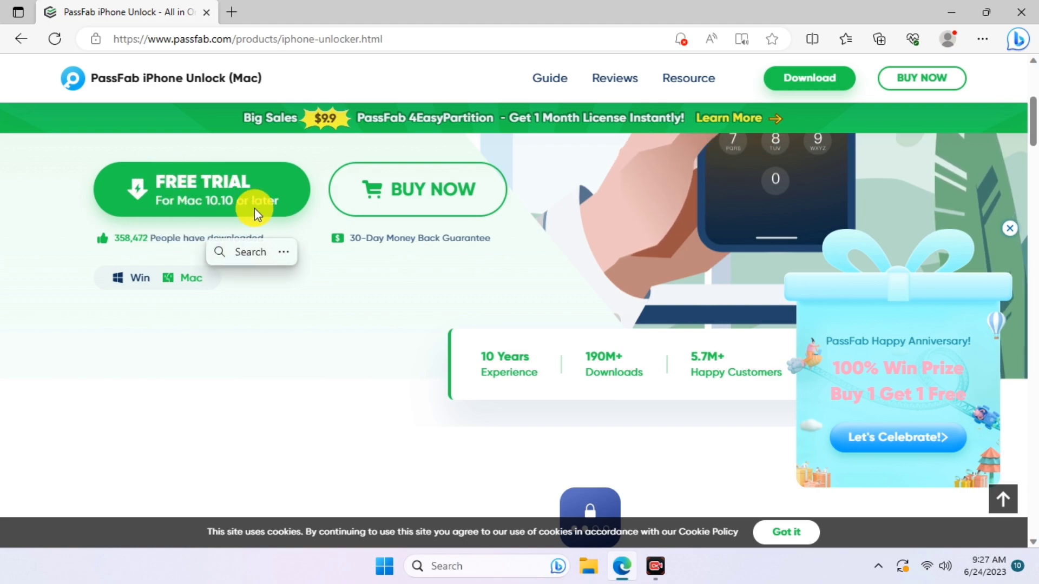
double_click(141, 278)
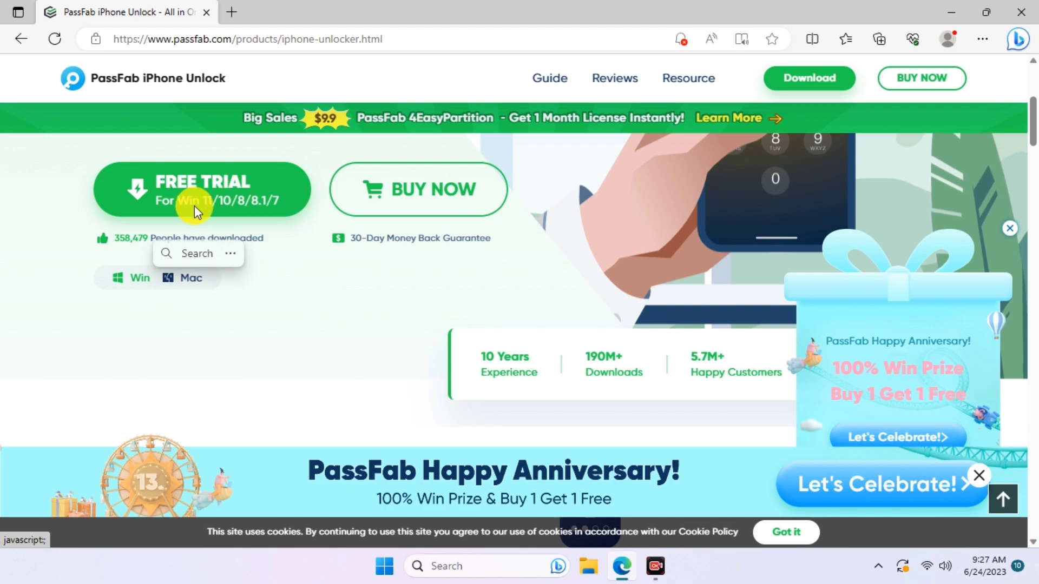
Download the iphone-unlock.exe Windows free trial and reveal it in its Downloads folder
left_click(251, 196)
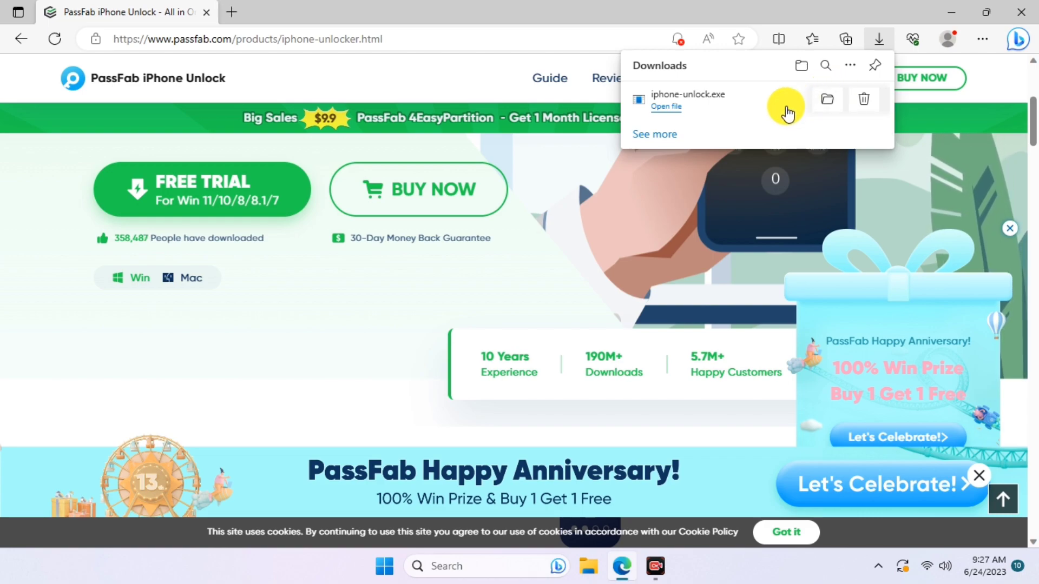
left_click(827, 102)
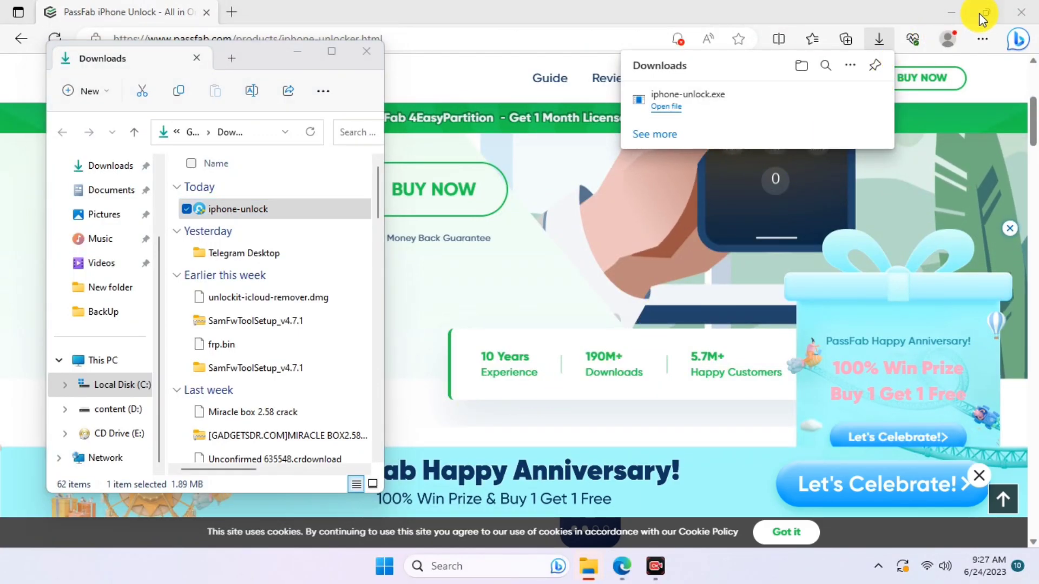
Minimize the browser, install PassFab iPhone Unlock, and move its window to the upper left
left_click(953, 16)
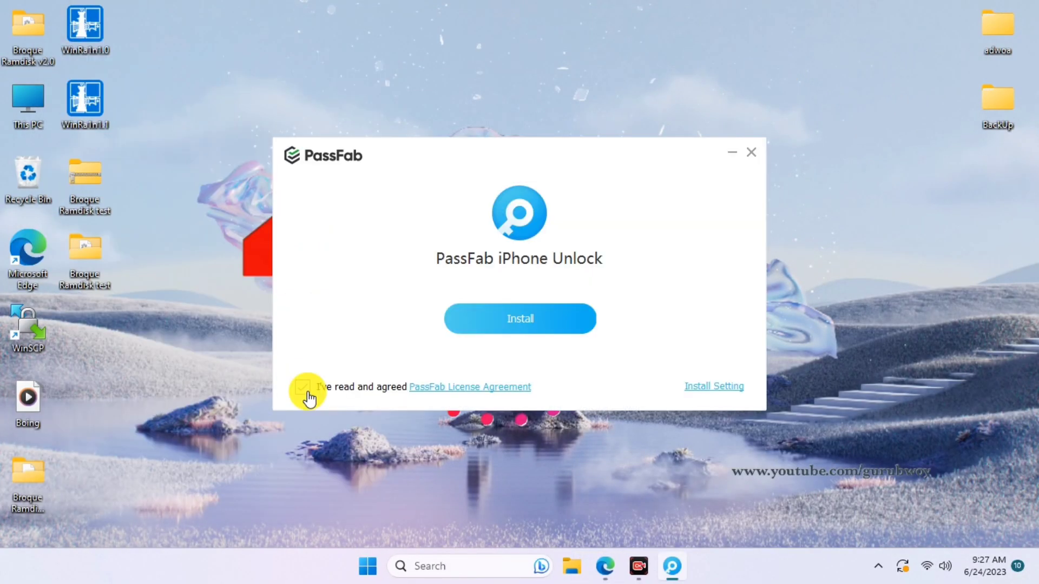
left_click(511, 331)
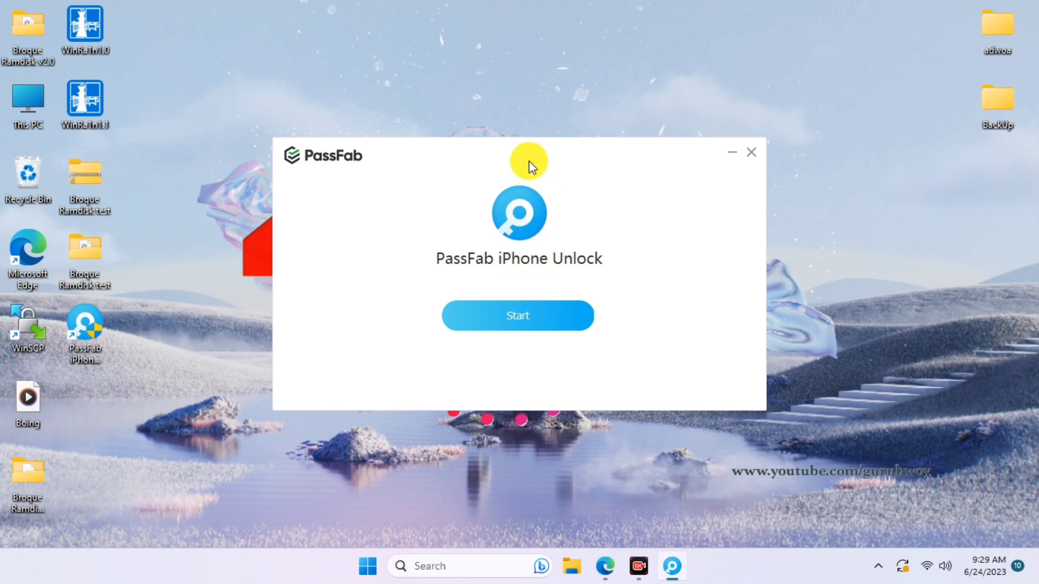
left_click_drag(528, 160, 290, 61)
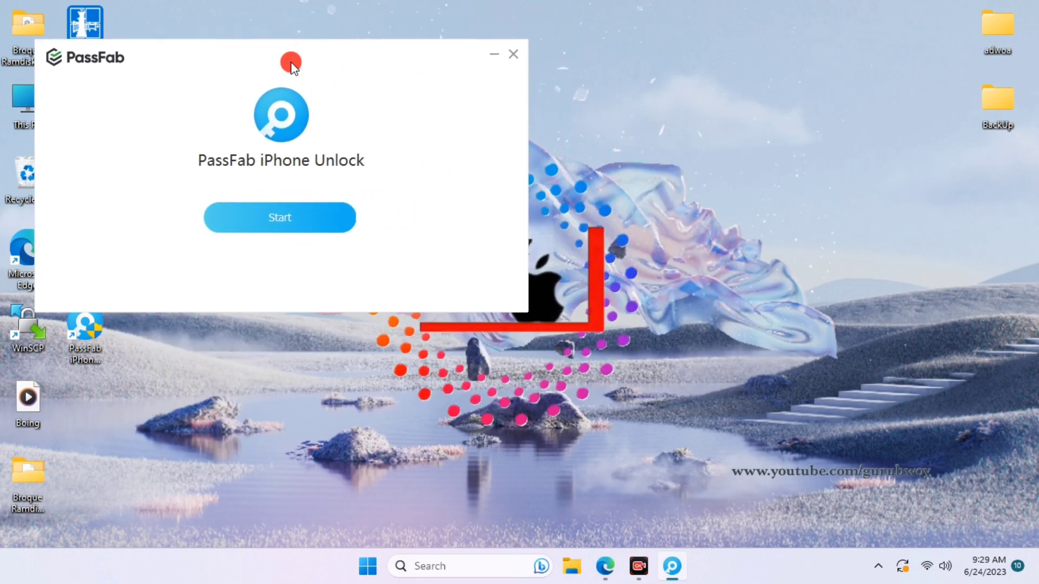
left_click(295, 221)
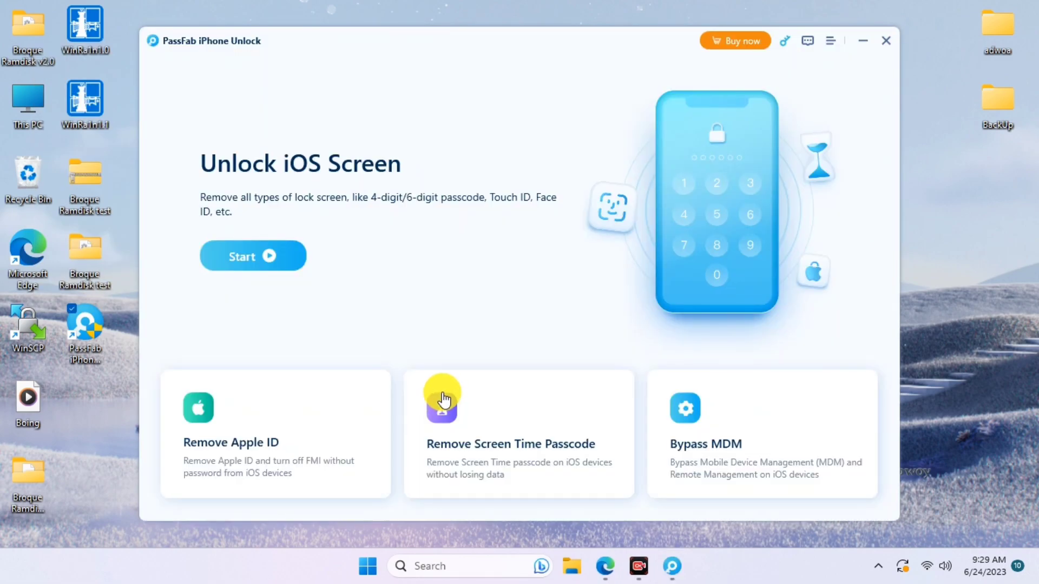
left_click_drag(590, 40, 456, 21)
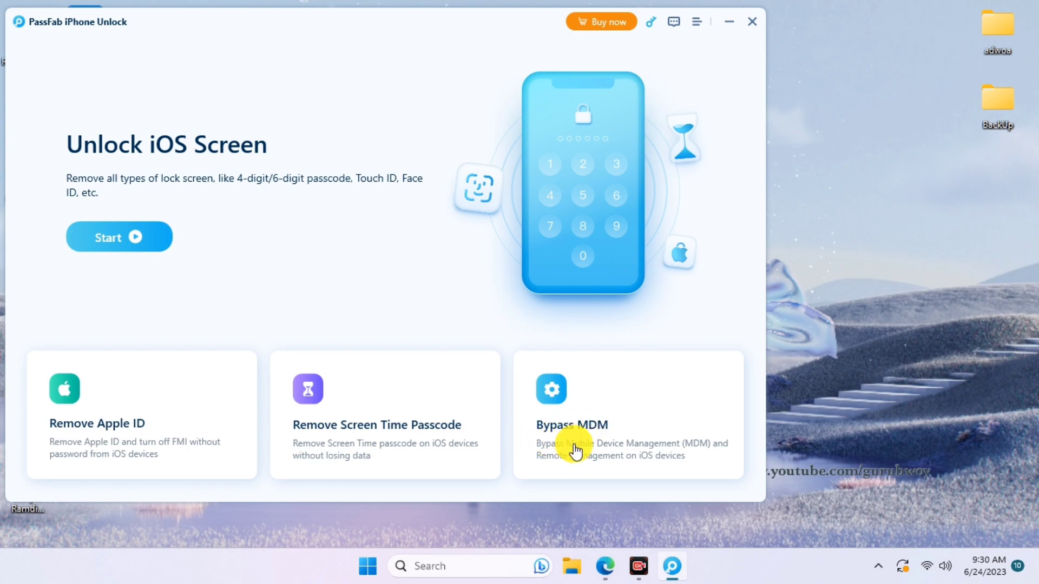
left_click(119, 247)
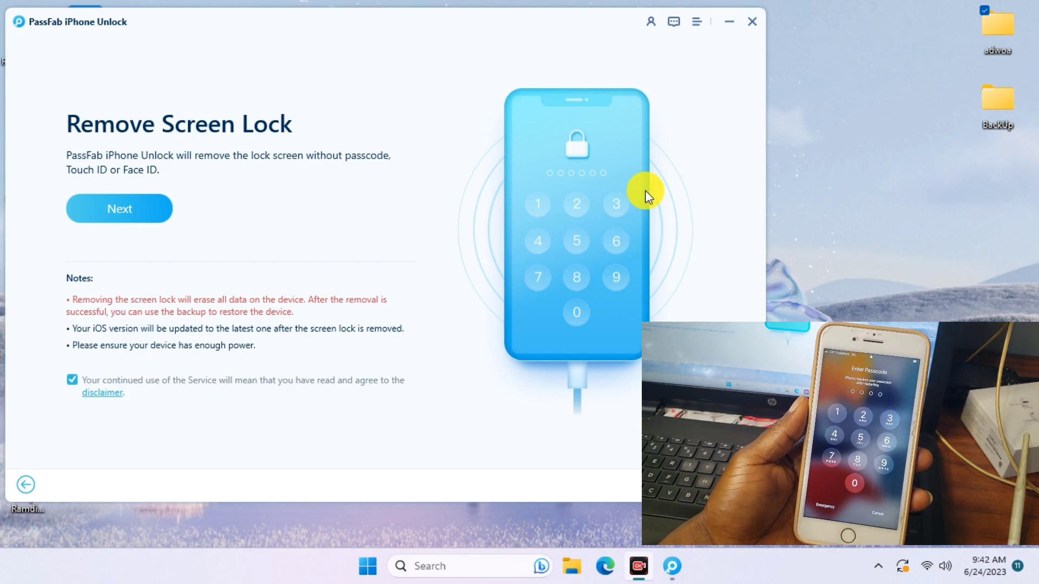
Start screen-lock removal and put the iPhone 7 Plus into recovery mode using the iPhone 7/7 Plus steps
left_click(157, 209)
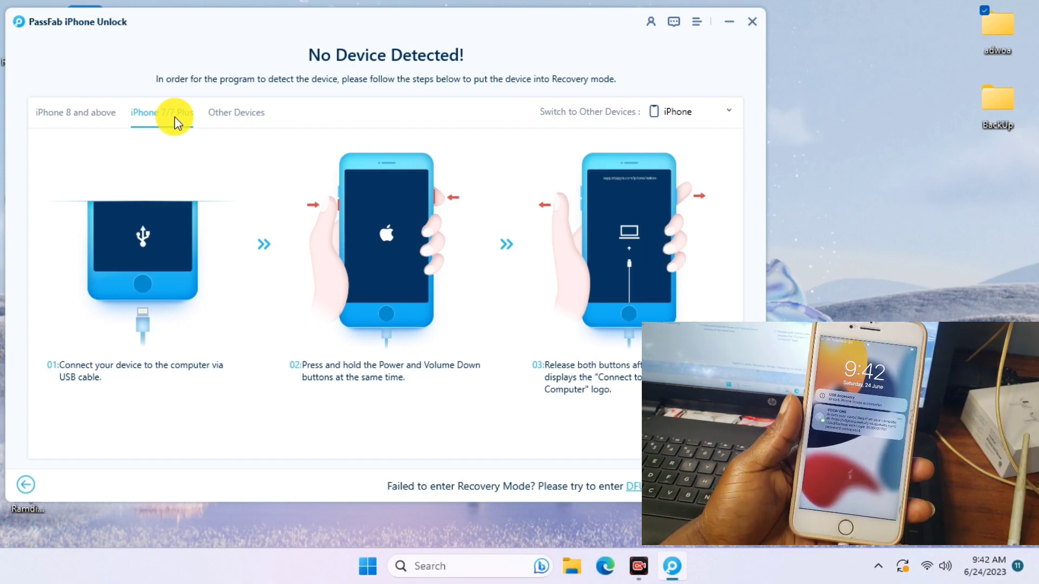
left_click(240, 115)
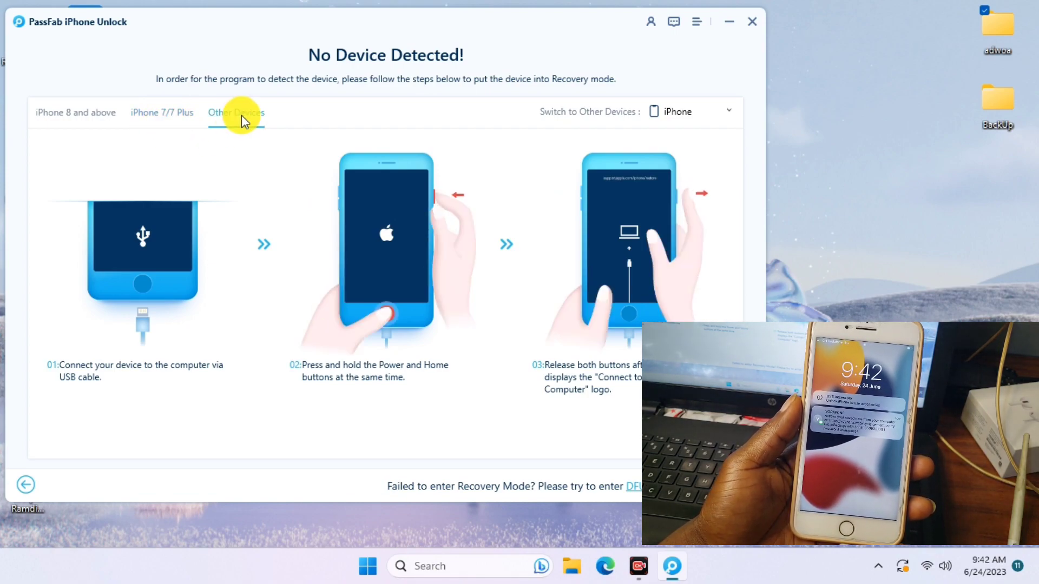
left_click(96, 119)
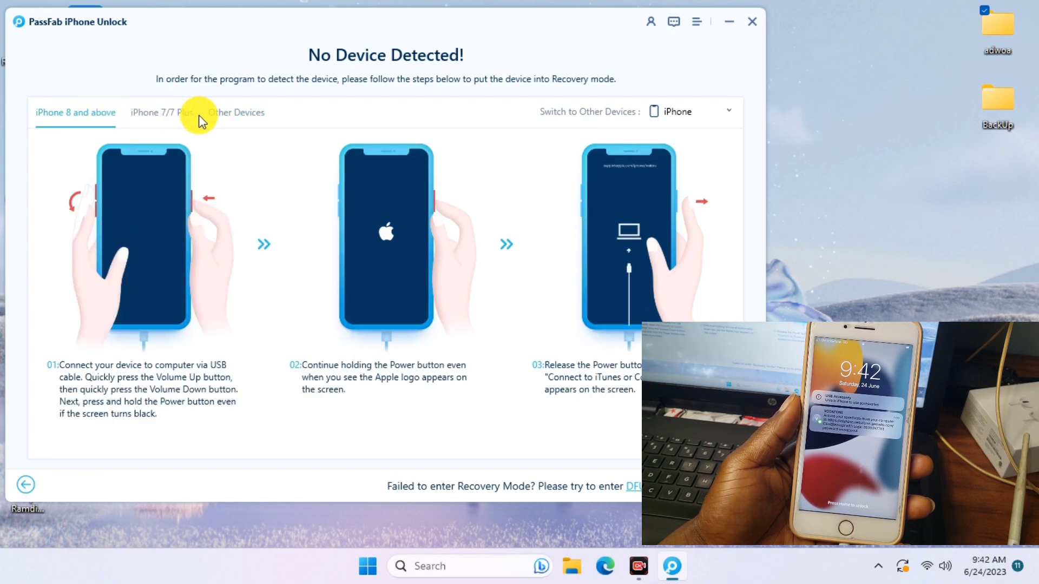
left_click(175, 116)
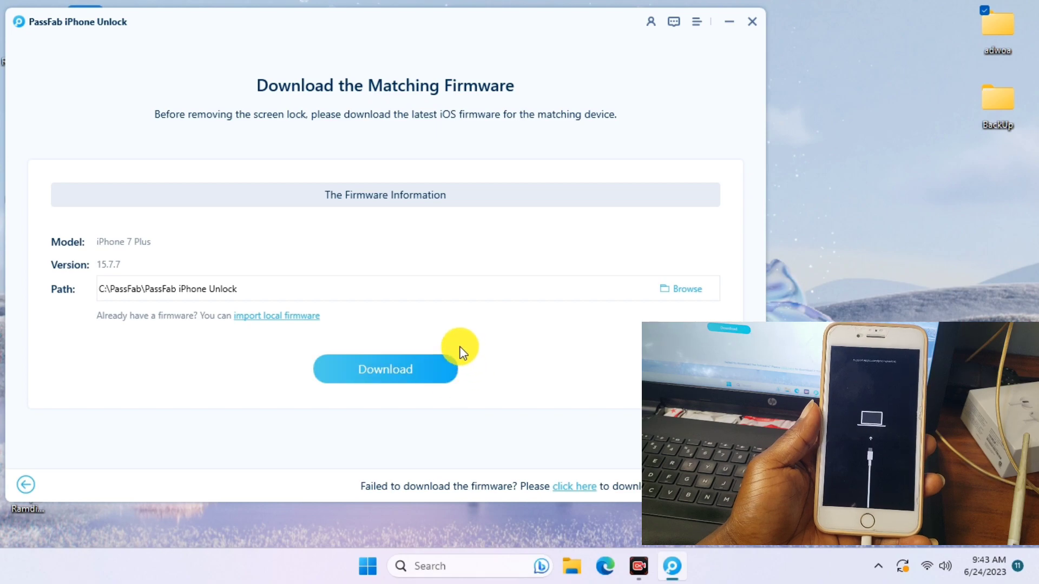
Open the Account Center licence details and follow 'buy again>>' to the purchase page
left_click(410, 385)
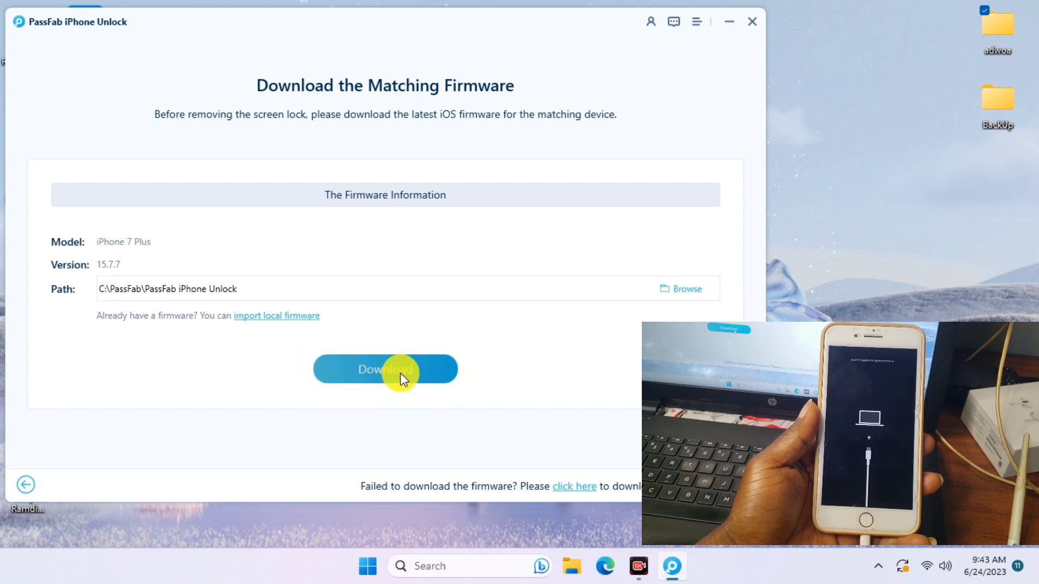
left_click(651, 21)
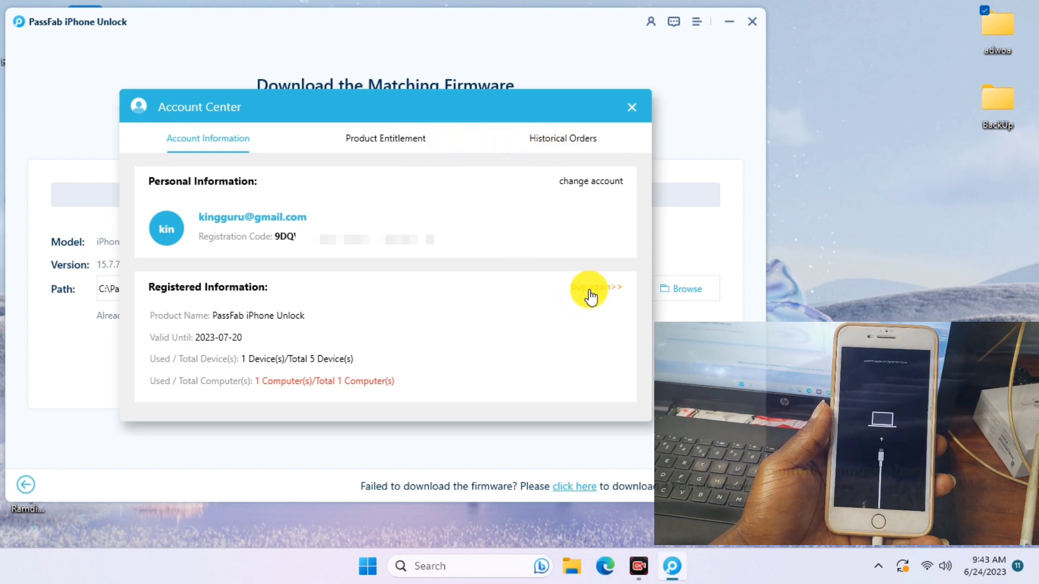
left_click(594, 288)
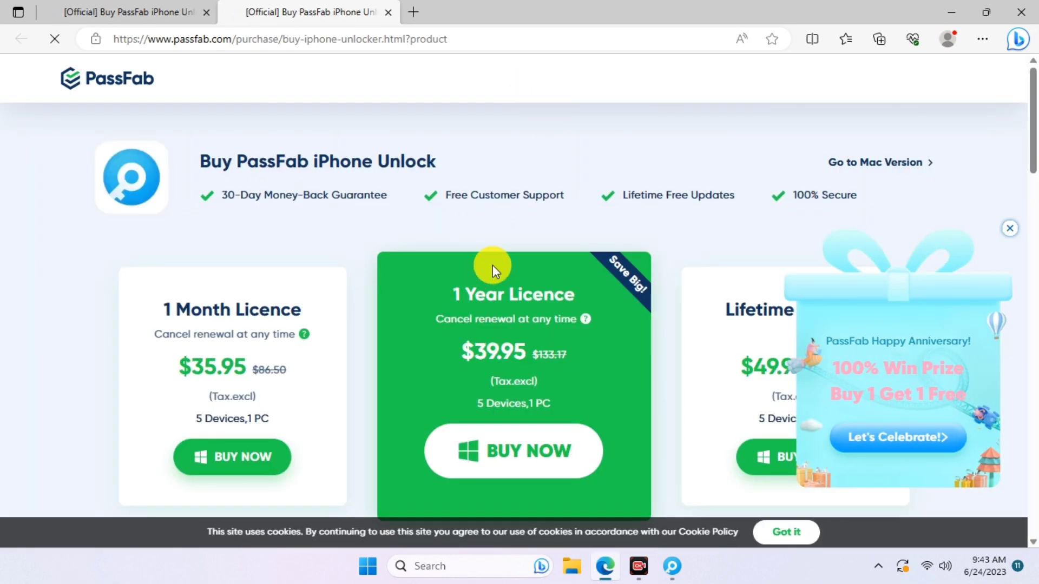
Add the 1 Month licence ($35.95) to the cart
scroll(492, 265, "down", 4)
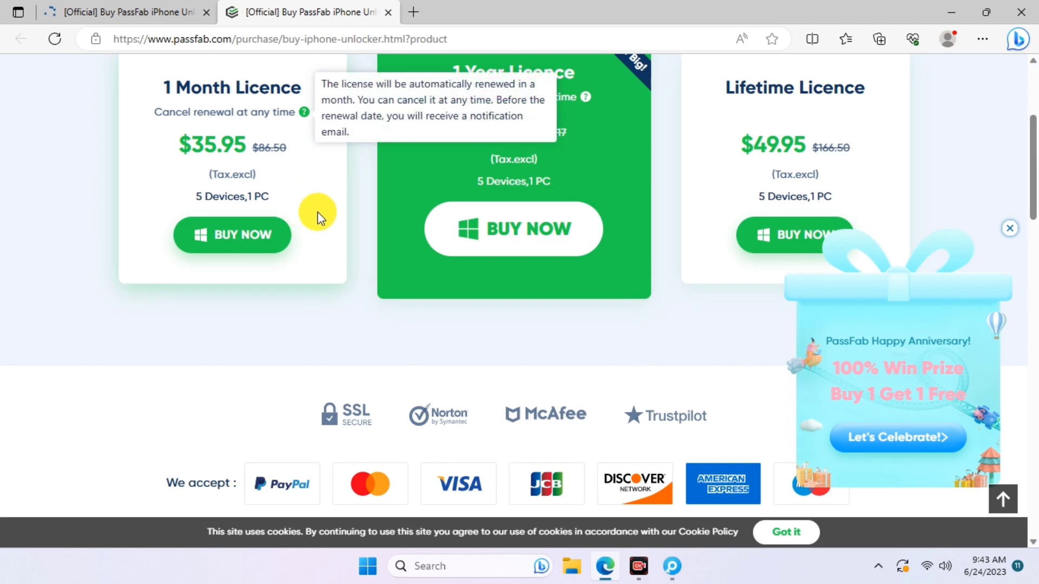
scroll(325, 214, "up", 1)
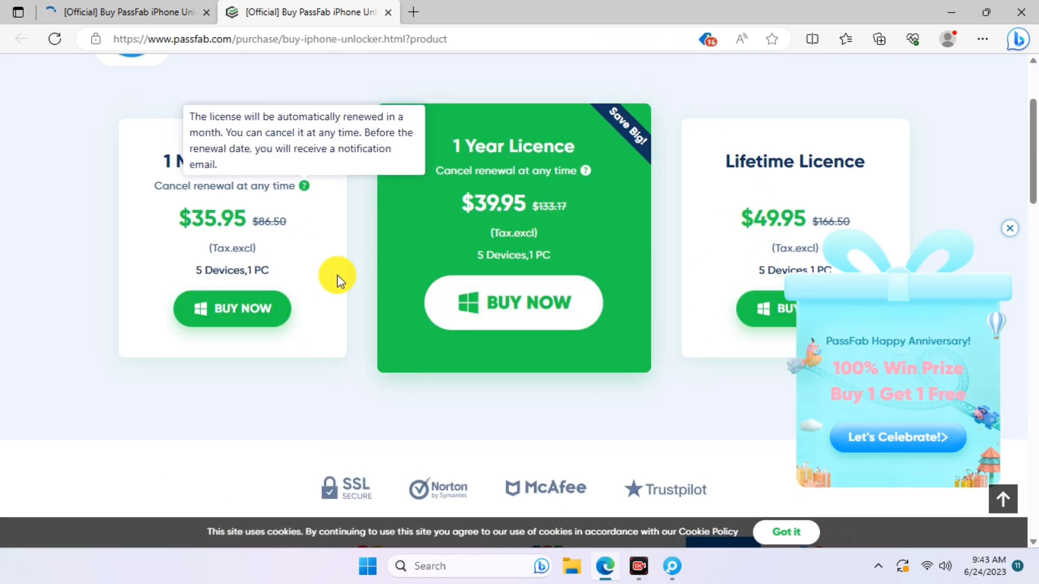
left_click(249, 314)
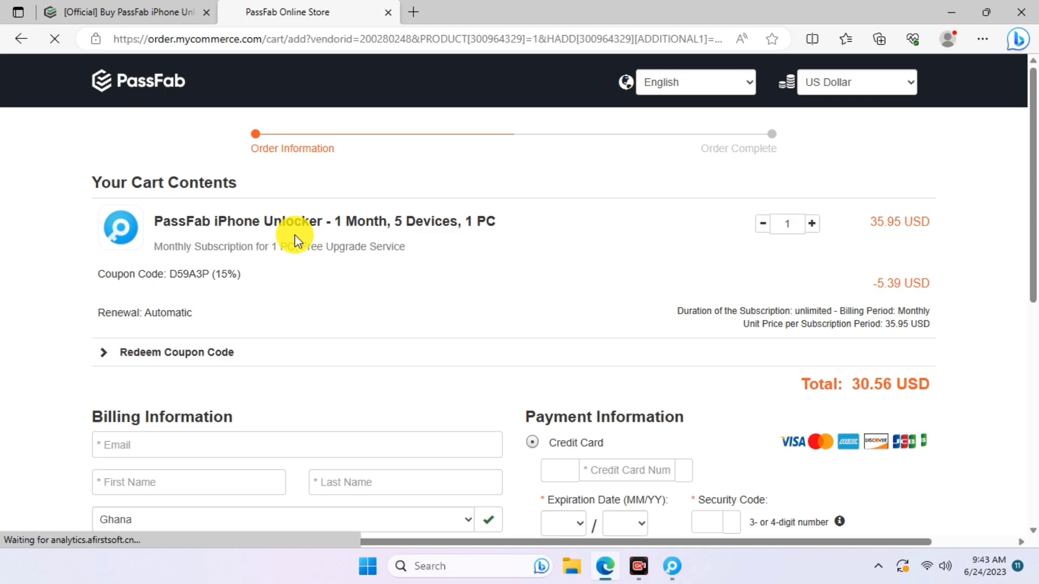
scroll(551, 242, "down", 1)
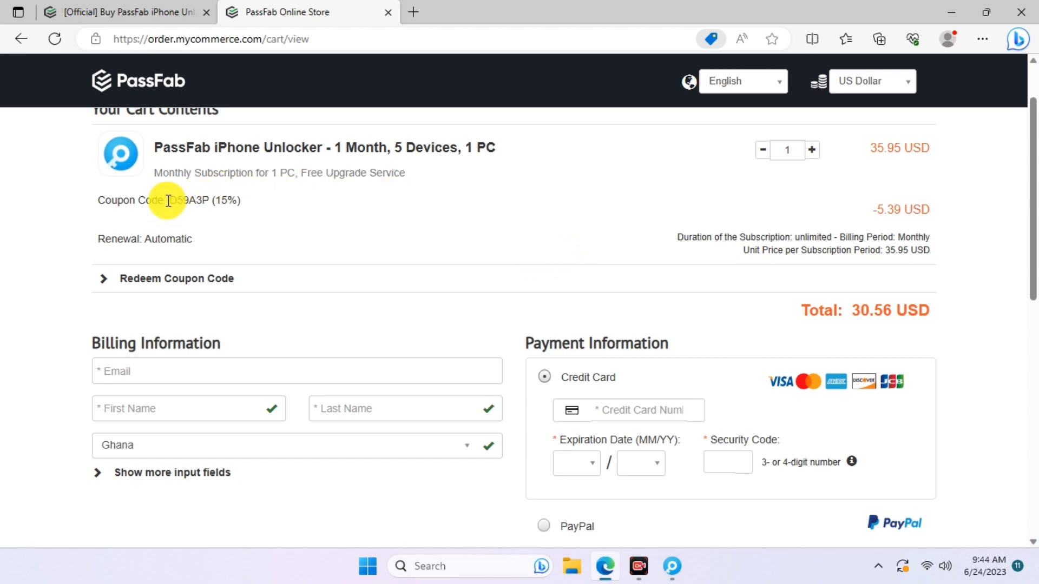
double_click(204, 200)
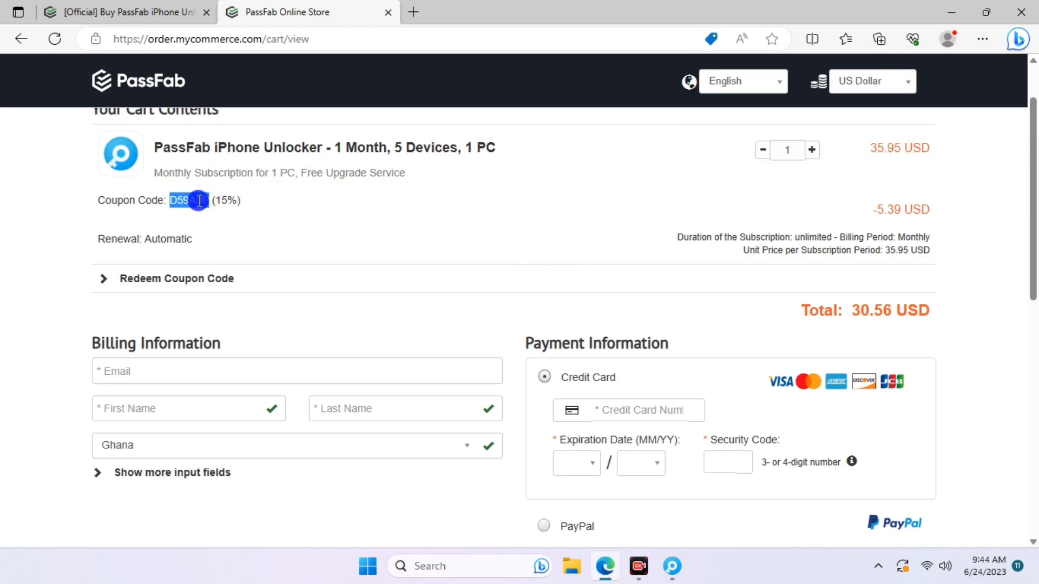
right_click(198, 200)
left_click(215, 213)
left_click(105, 278)
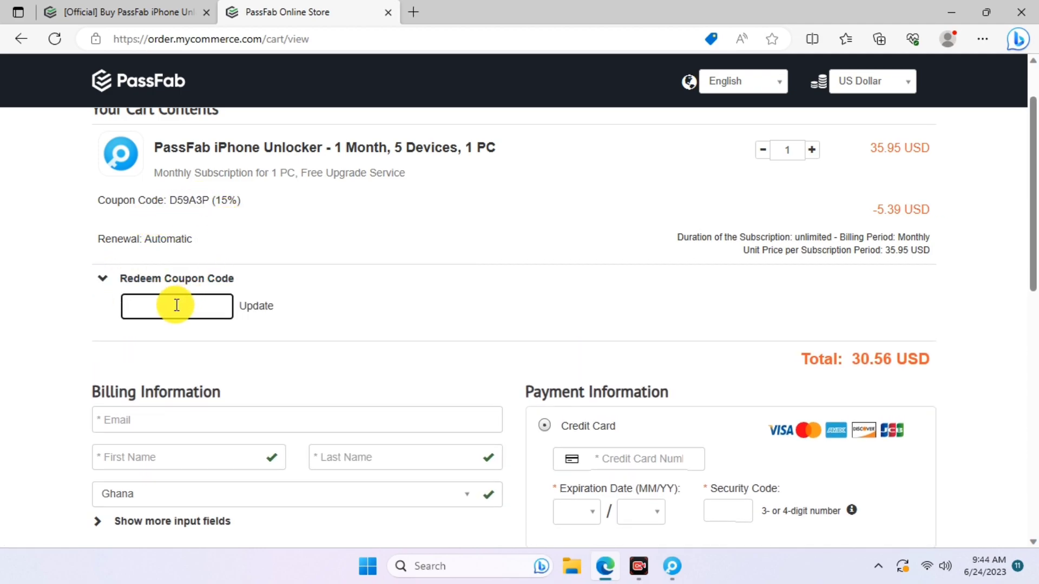
right_click(177, 305)
left_click(225, 190)
left_click(256, 306)
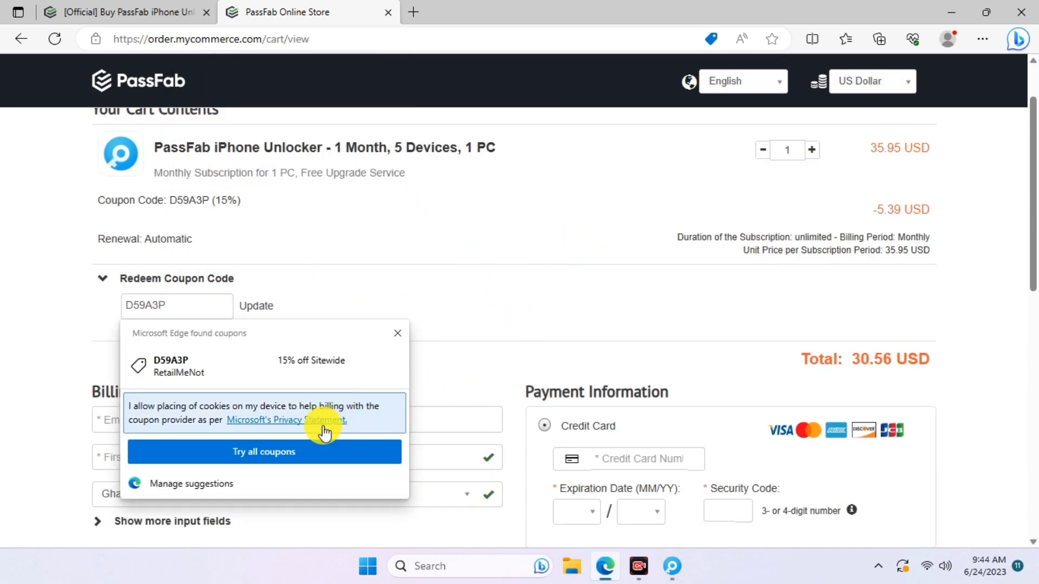
Review the 30.56 USD cart total and close Edge
scroll(357, 349, "down", 1)
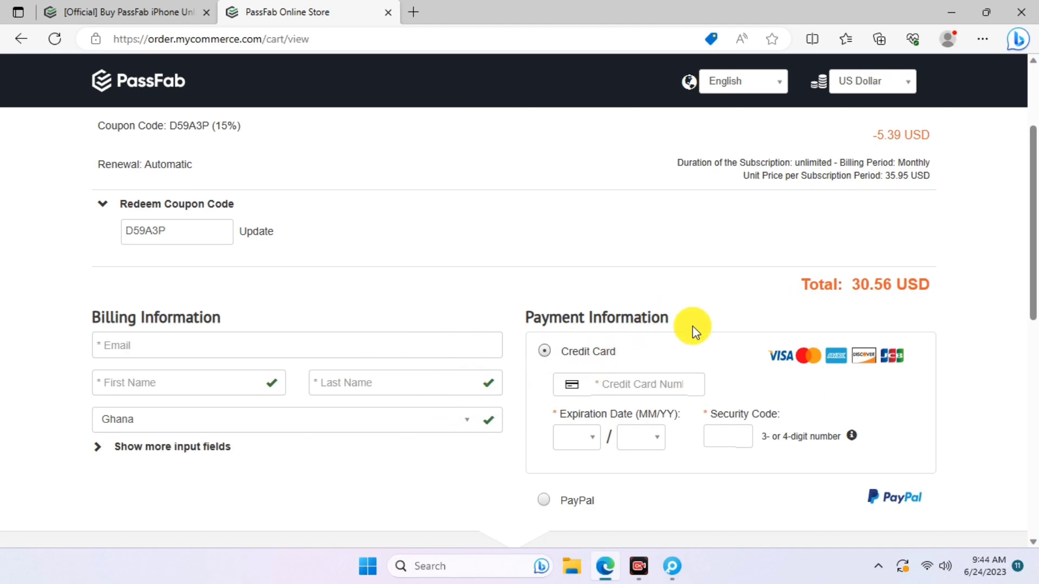
scroll(687, 373, "down", 2)
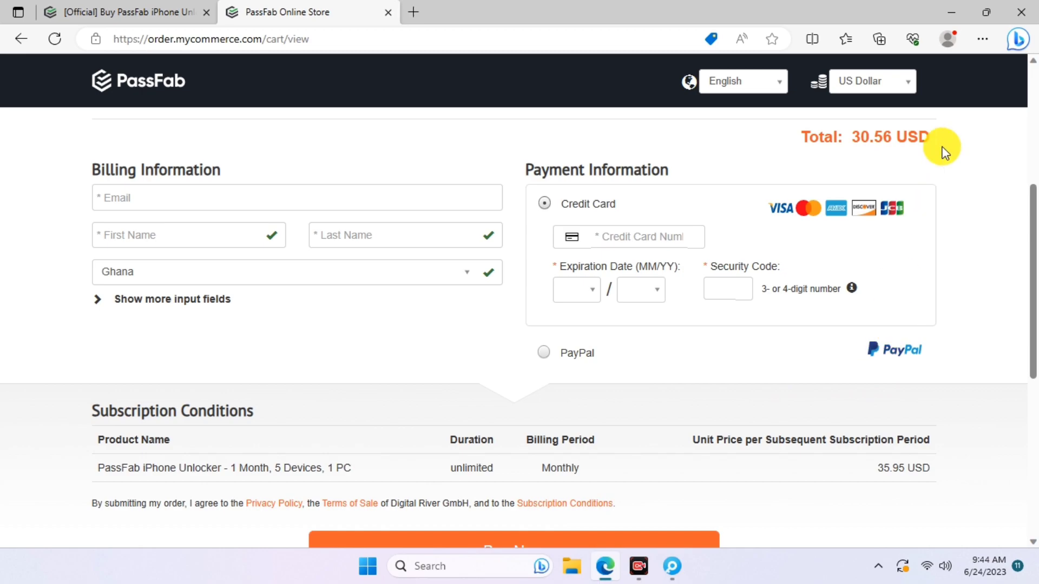
left_click(1024, 22)
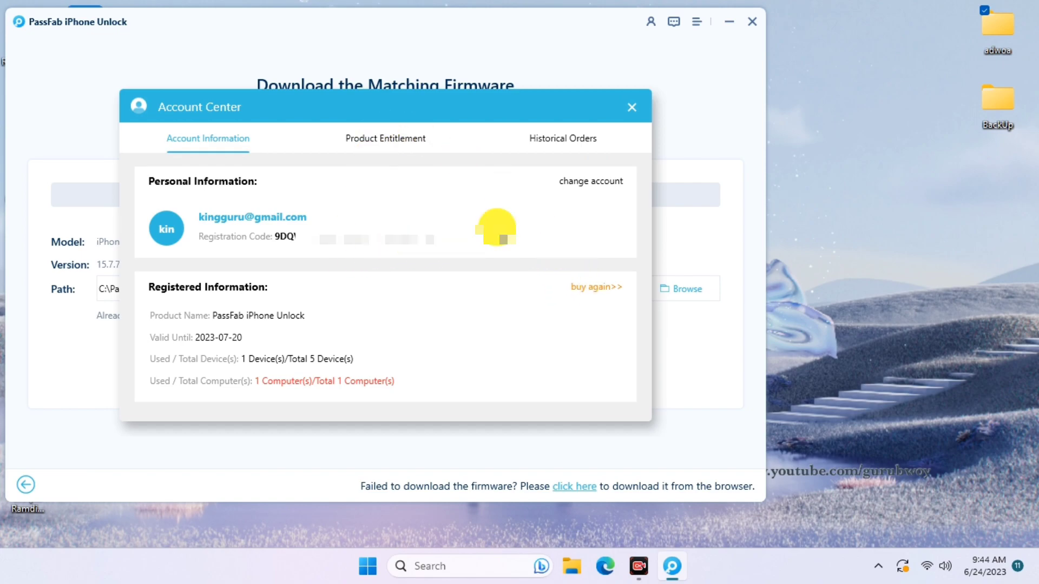
Leave the Account Center via 'change account' and dismiss the registration prompt
left_click(584, 182)
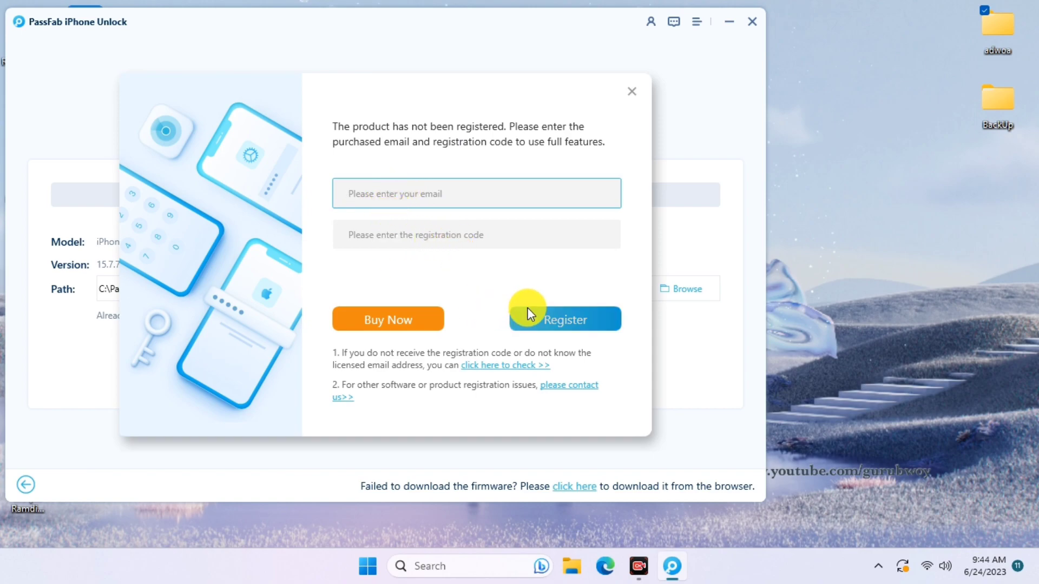
left_click(632, 90)
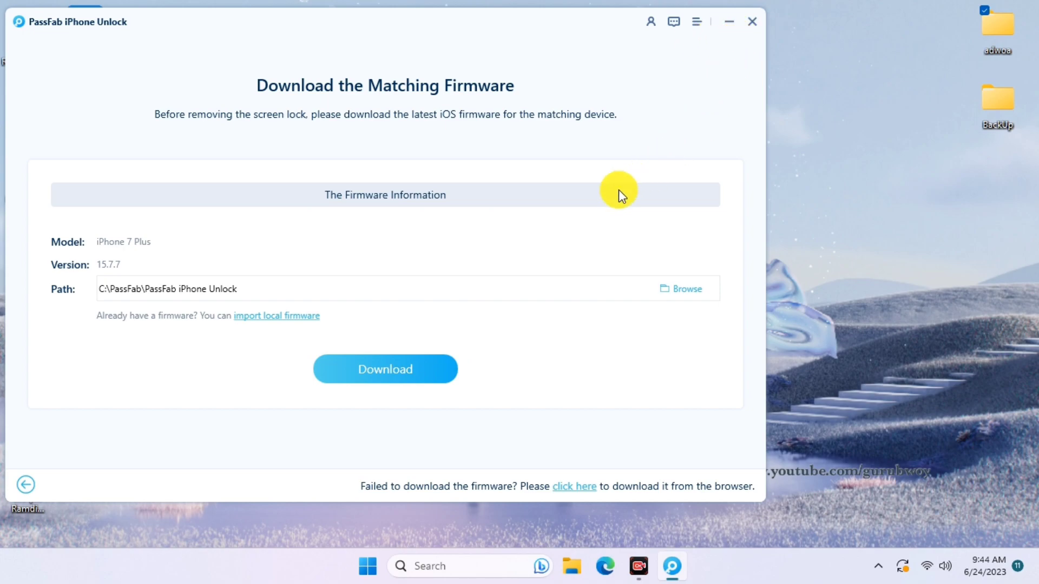
Download the 5.17 GB iOS 15.7.7 firmware for the iPhone 7 Plus
left_click(400, 376)
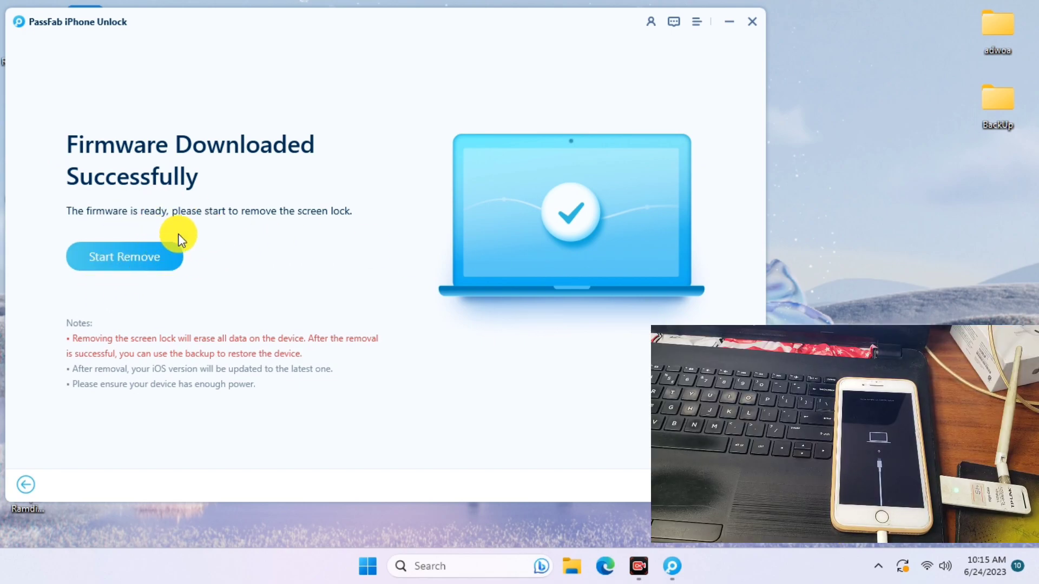
Run Start Remove to strip the iPhone 7 Plus screen passcode and let it reboot
left_click(150, 258)
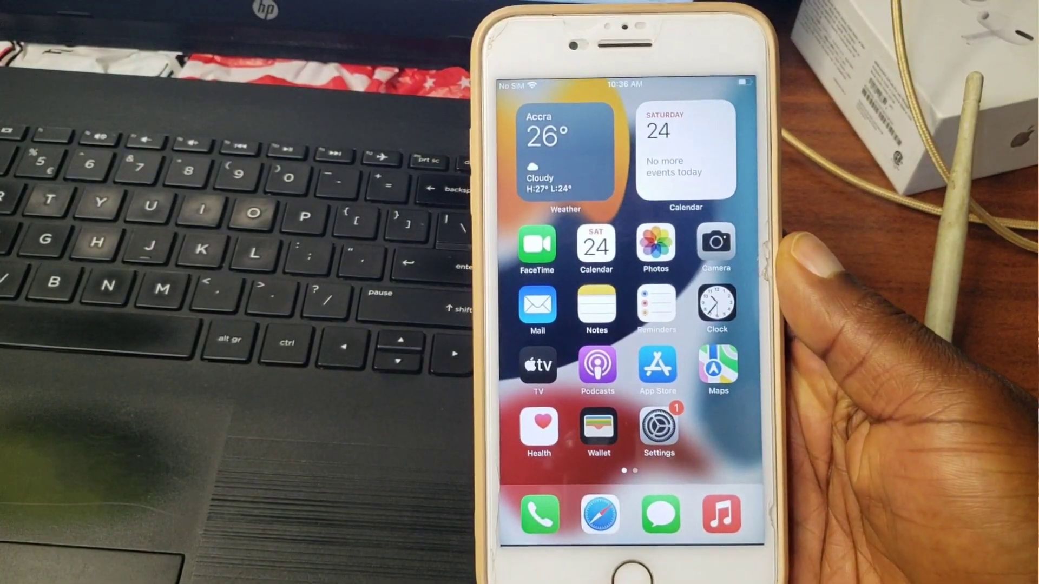
Open the Settings app from the unlocked iPhone's home screen to check its software version
left_click(668, 403)
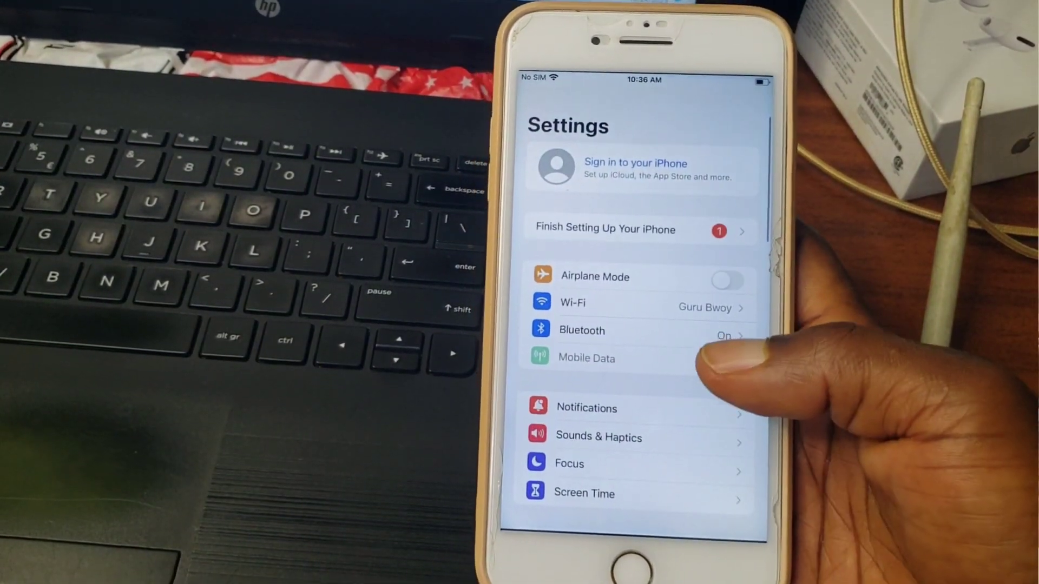